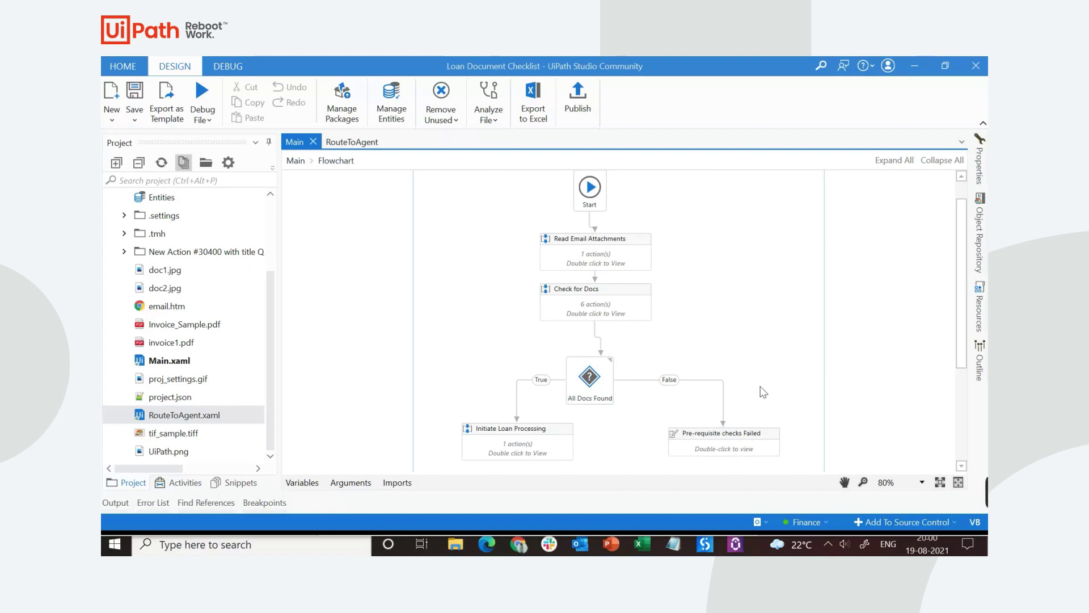
Bring up the RouteToAgent flowchart with its Create Form Task and Download Agent Files steps.
{"action": "left_click", "coordinate": [342, 147]}
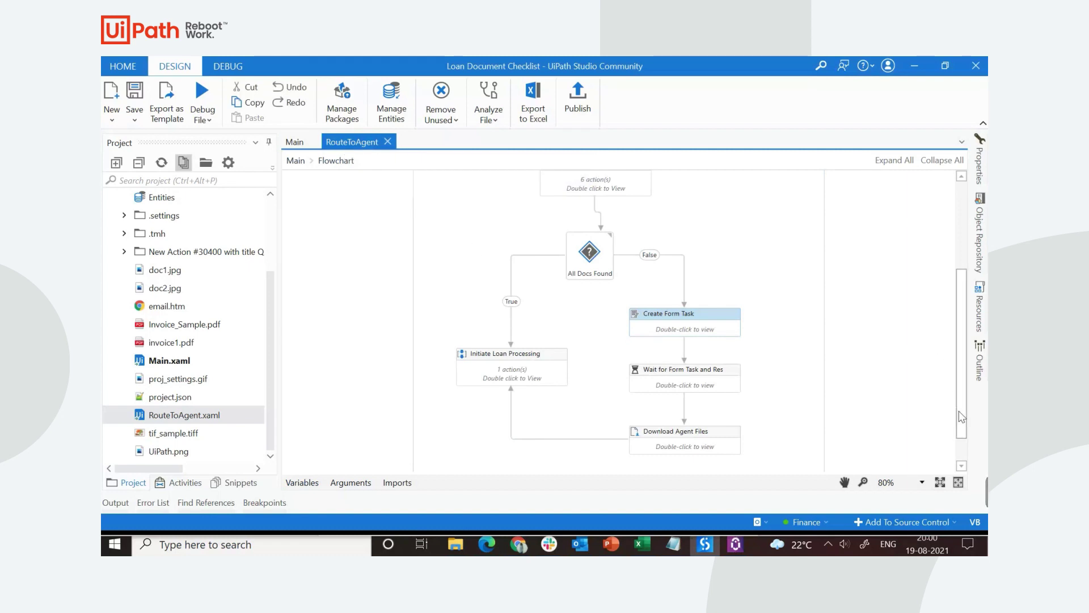
{"action": "scroll", "coordinate": [961, 405], "scroll_direction": "up", "scroll_amount": 1}
{"action": "left_click_drag", "start_coordinate": [961, 405], "coordinate": [960, 381]}
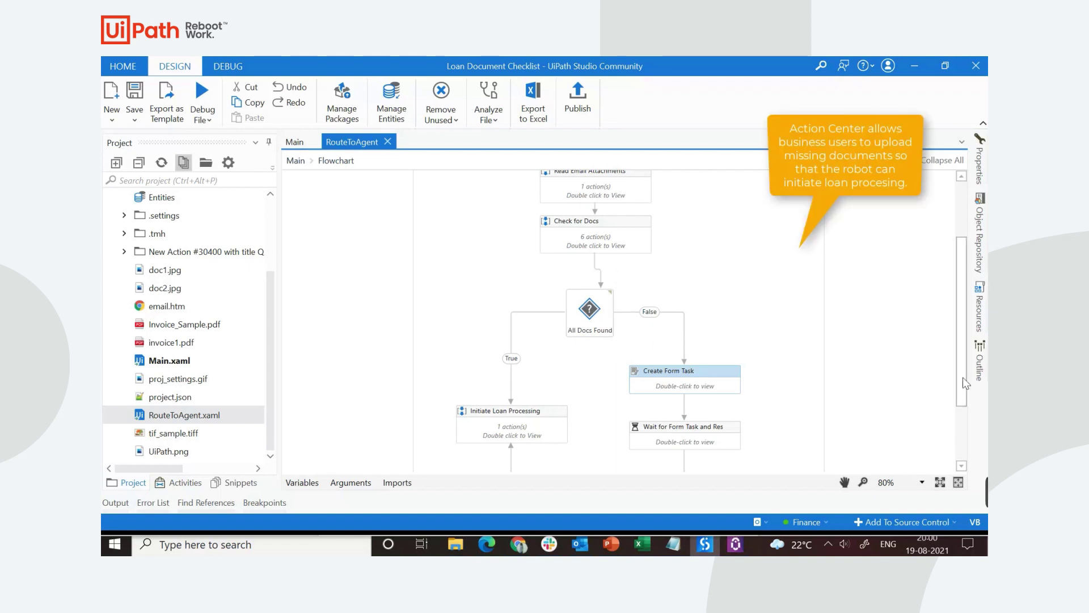
{"action": "left_click_drag", "start_coordinate": [965, 341], "coordinate": [966, 429]}
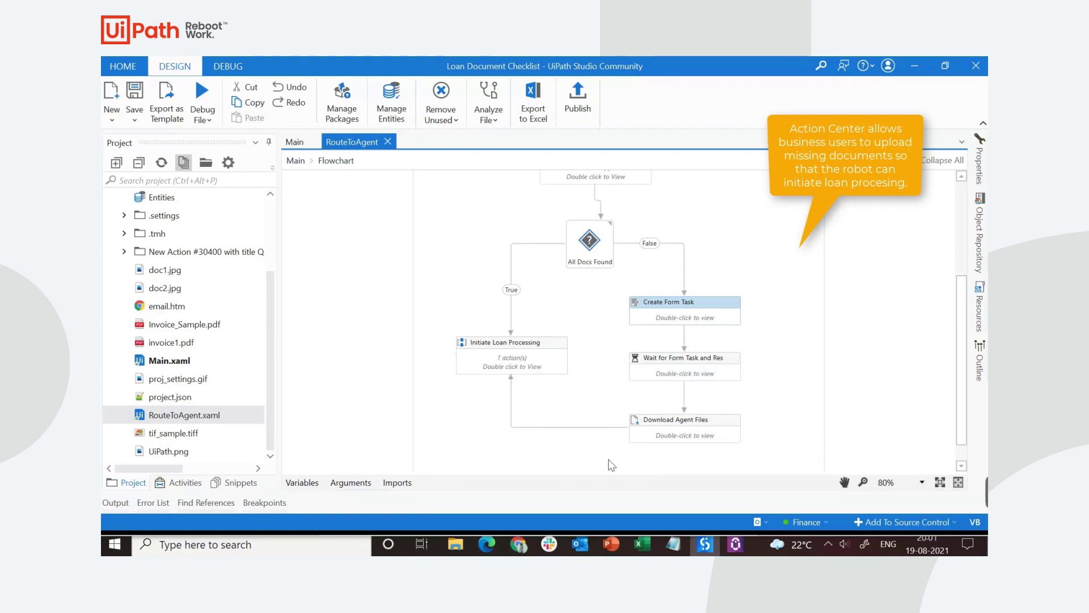
Find and run Loan Document Checklist, then refresh recent runs until it shows Successful.
{"action": "left_click", "coordinate": [598, 510]}
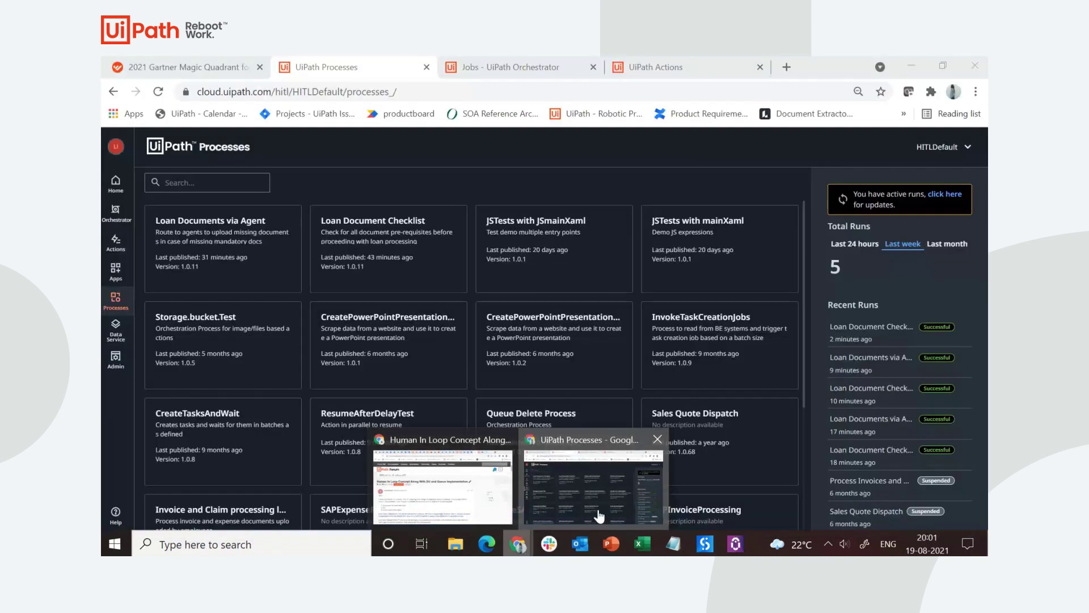
{"action": "left_click", "coordinate": [210, 189]}
{"action": "type", "text": "Loan"}
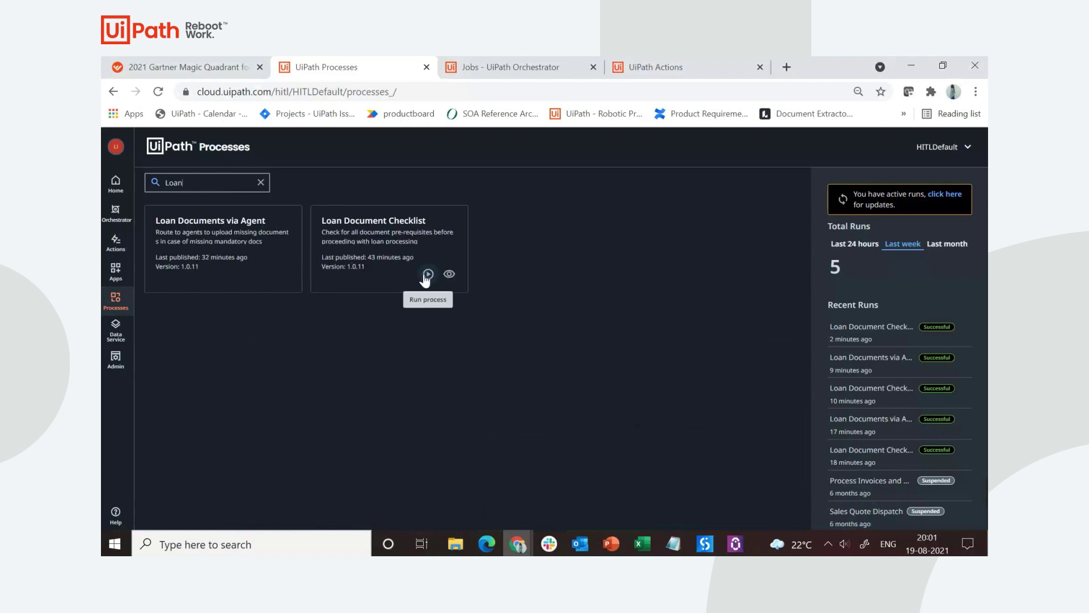
{"action": "left_click", "coordinate": [425, 276]}
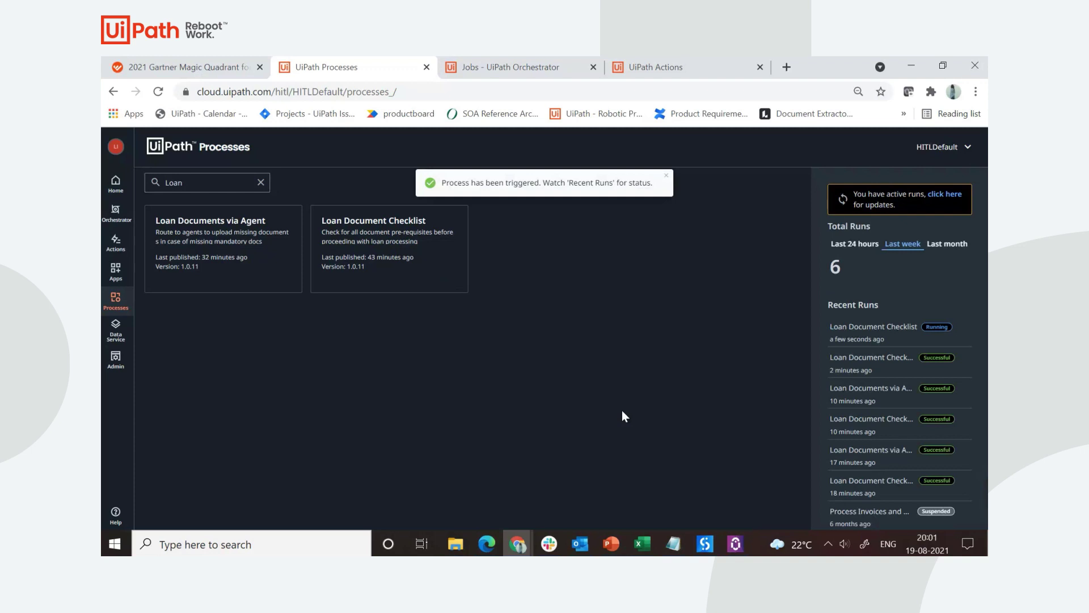
{"action": "left_click", "coordinate": [666, 175]}
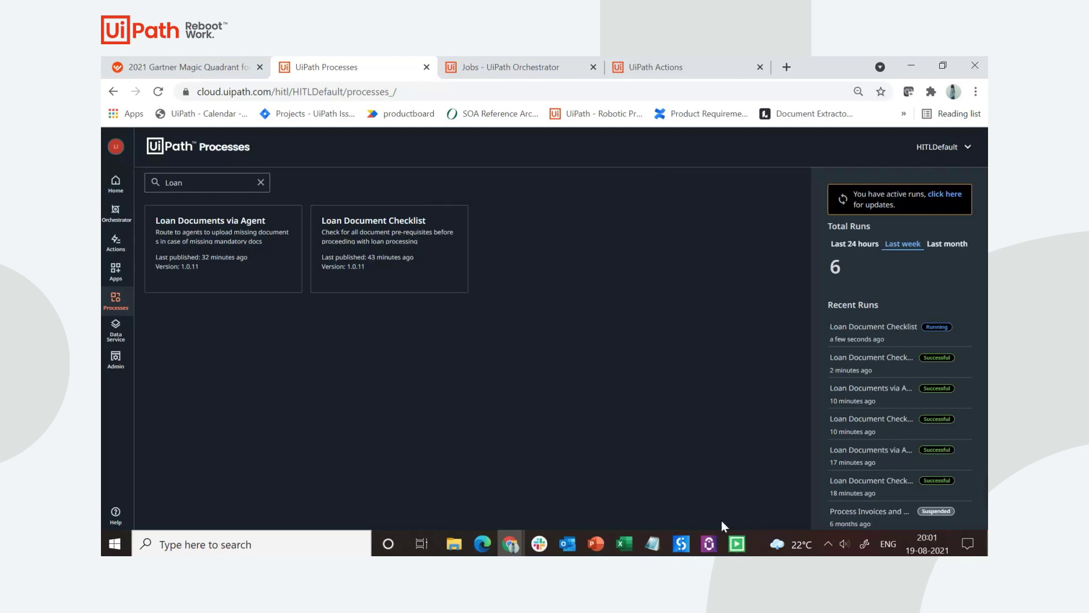
{"action": "mouse_move", "coordinate": [737, 544]}
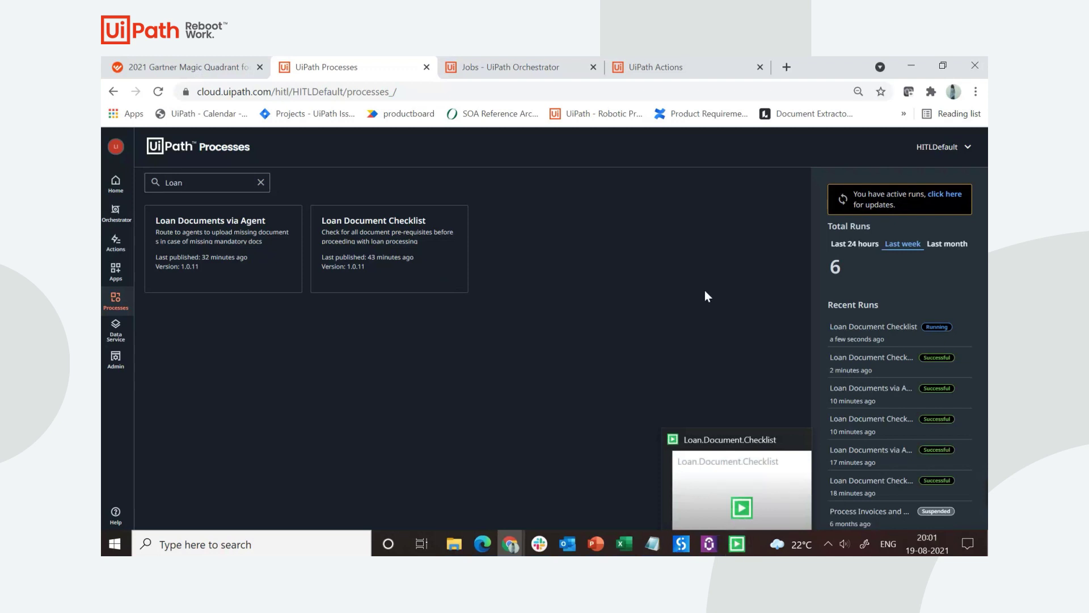
{"action": "left_click", "coordinate": [950, 195]}
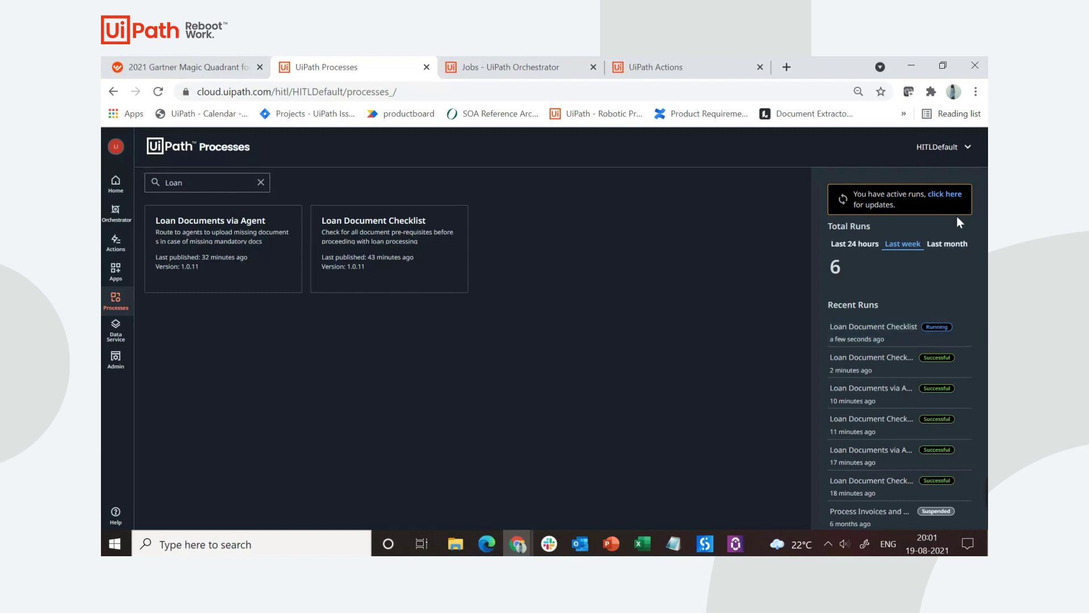
{"action": "left_click", "coordinate": [959, 201]}
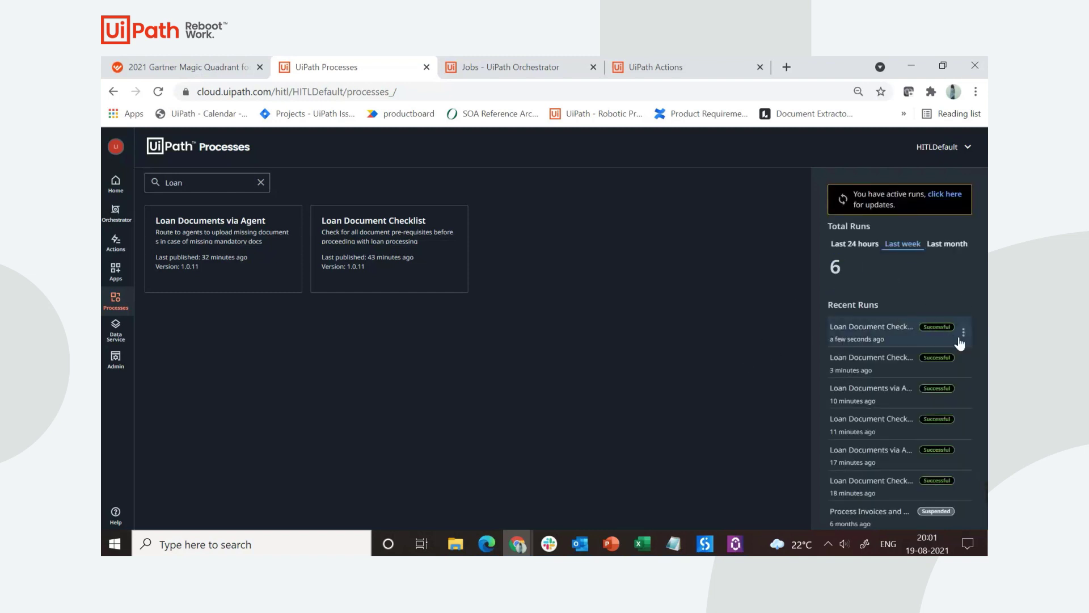
Show the latest run's logs, including the 'Missing mandatory documents' error.
{"action": "left_click", "coordinate": [962, 333]}
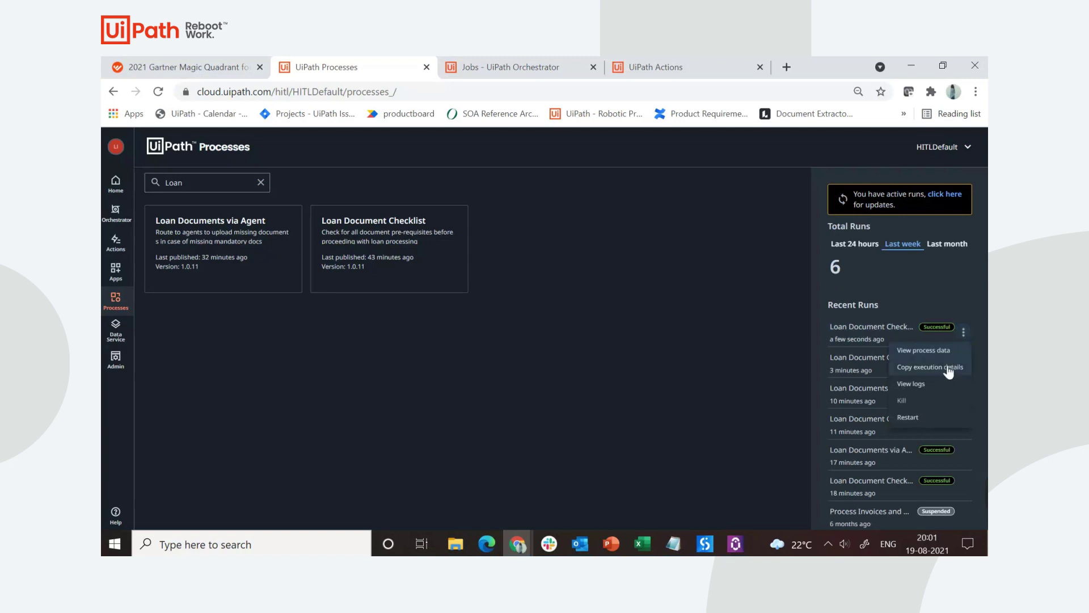
{"action": "left_click", "coordinate": [911, 384]}
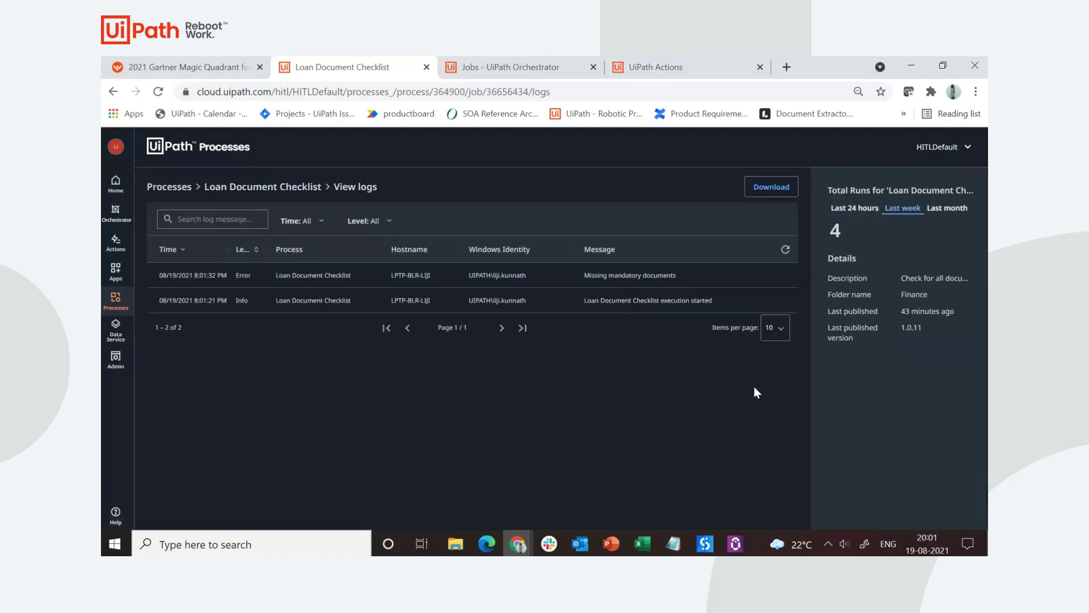
{"action": "mouse_move", "coordinate": [596, 275]}
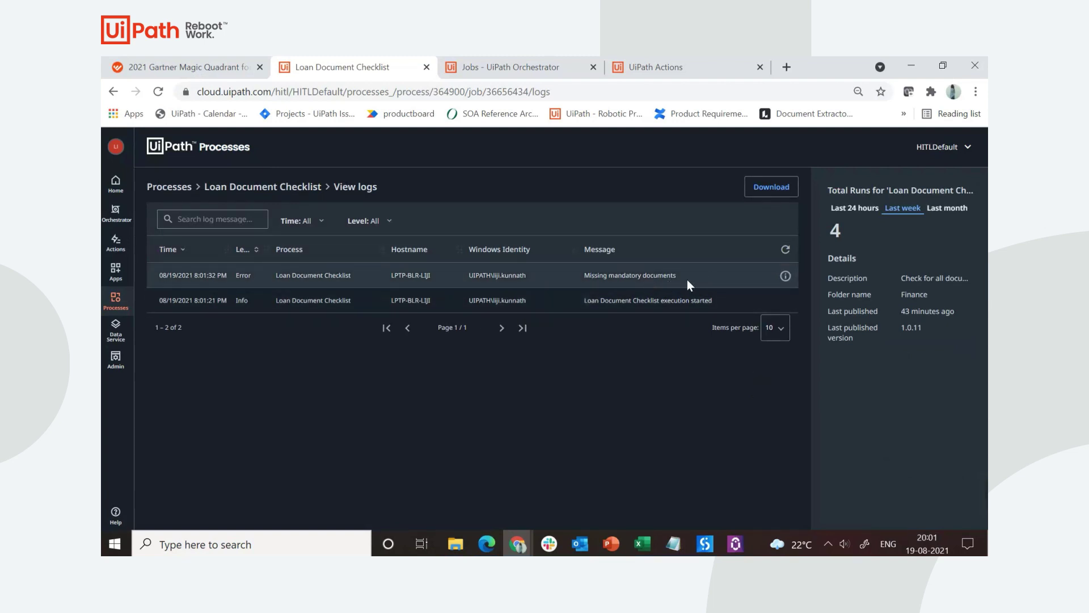
{"action": "left_click", "coordinate": [785, 250]}
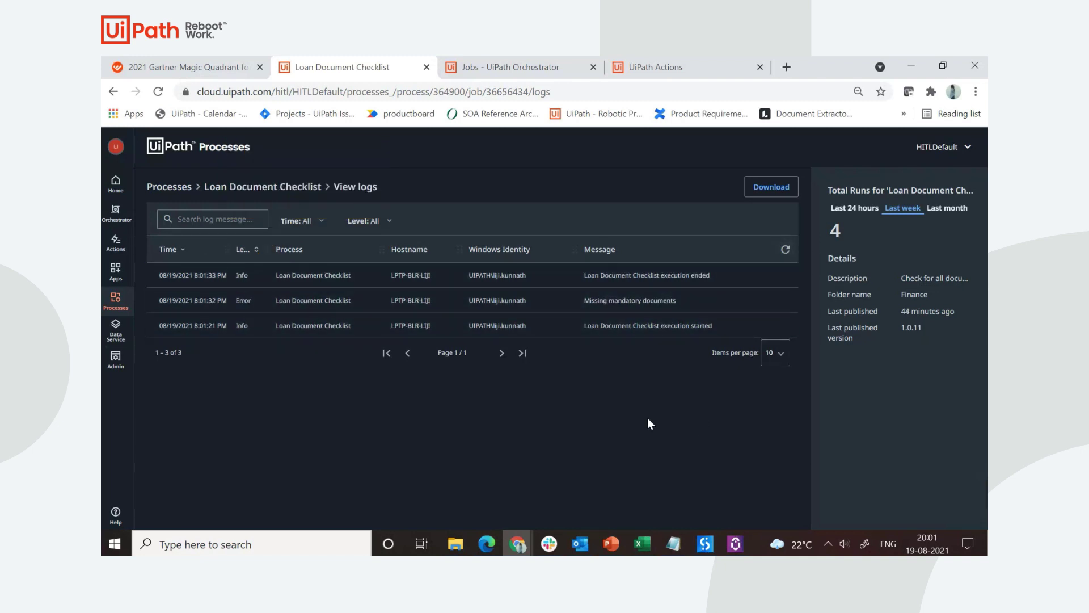
Start Loan Documents via Agent and refresh until it appears Suspended among seven runs.
{"action": "left_click", "coordinate": [162, 191]}
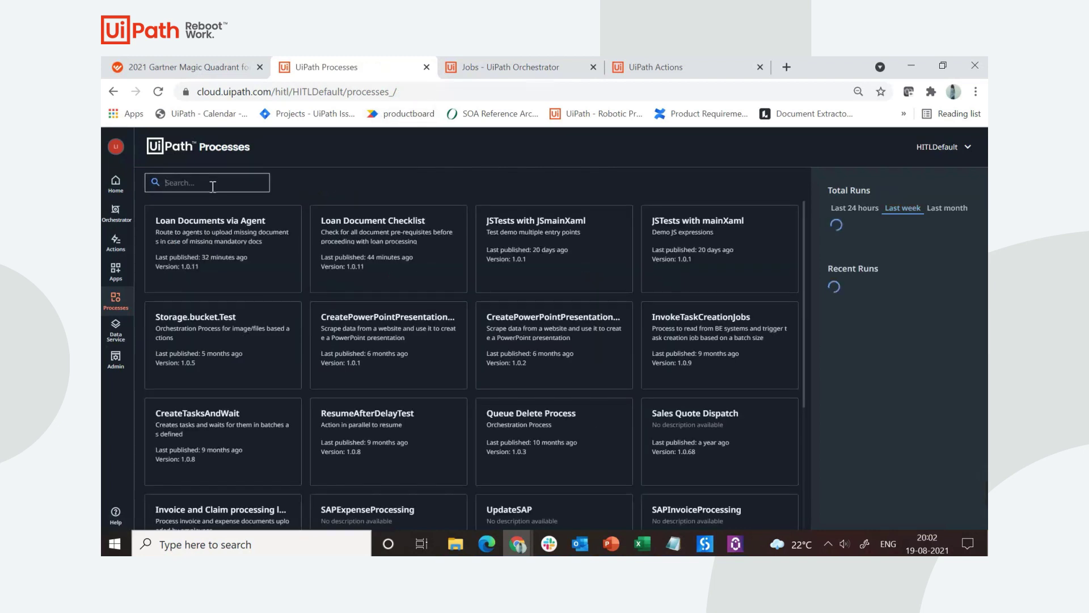
{"action": "type", "text": "Loan"}
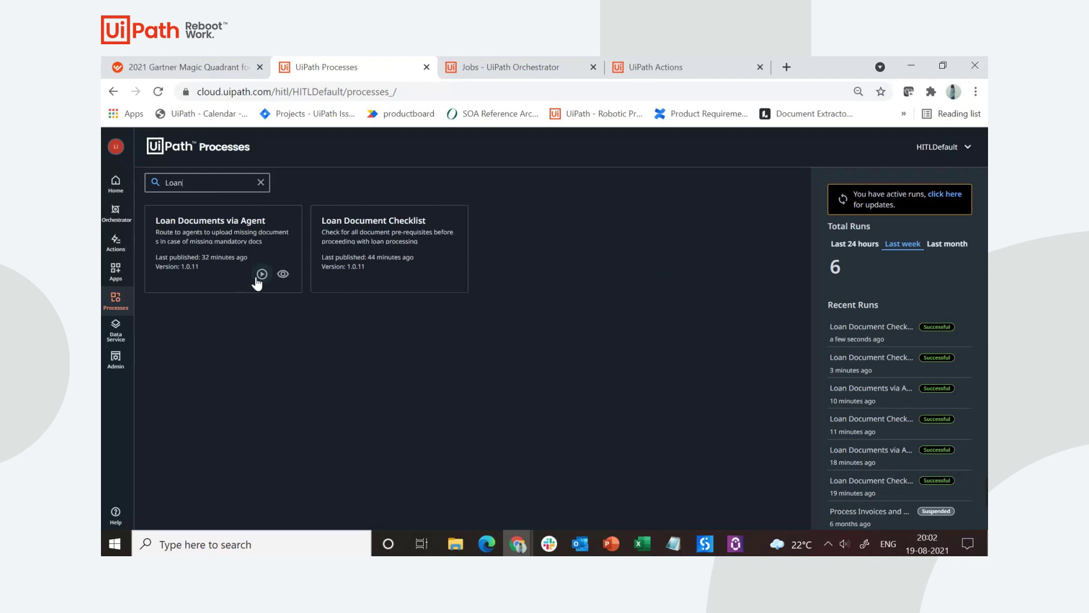
{"action": "left_click", "coordinate": [262, 274]}
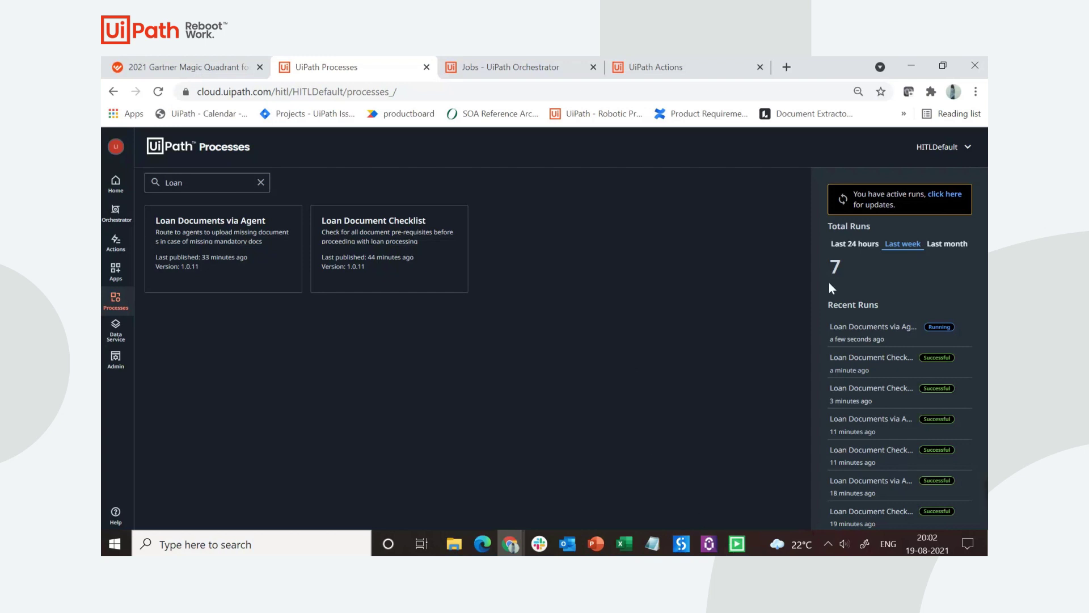
{"action": "left_click", "coordinate": [945, 194]}
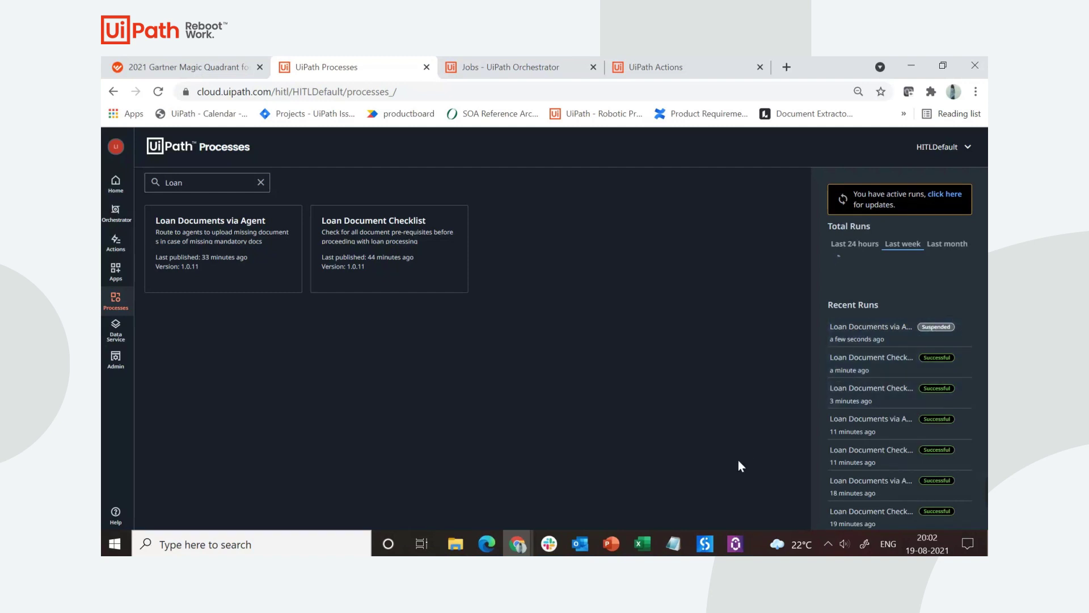
{"action": "left_click", "coordinate": [736, 543]}
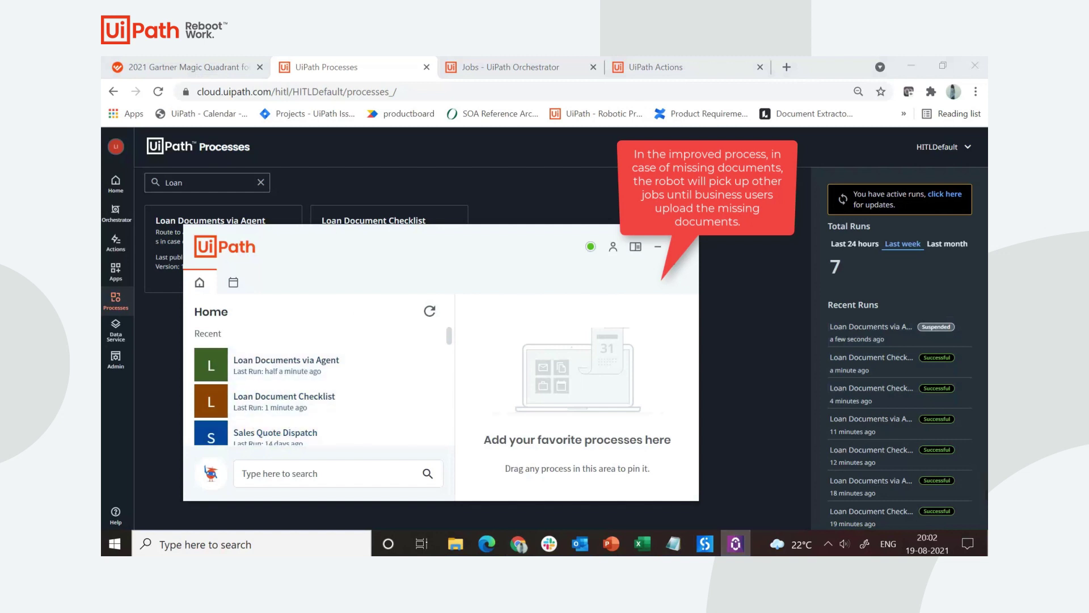
{"action": "left_click", "coordinate": [657, 247]}
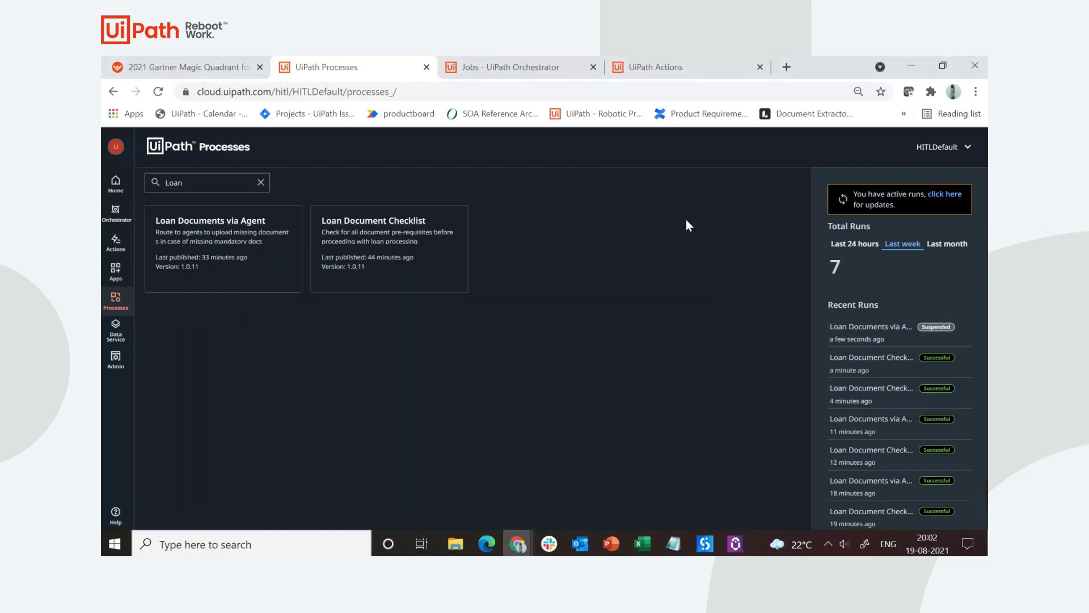
Assign the unassigned Missing Loan Document task #78458 to yourself.
{"action": "left_click", "coordinate": [654, 68]}
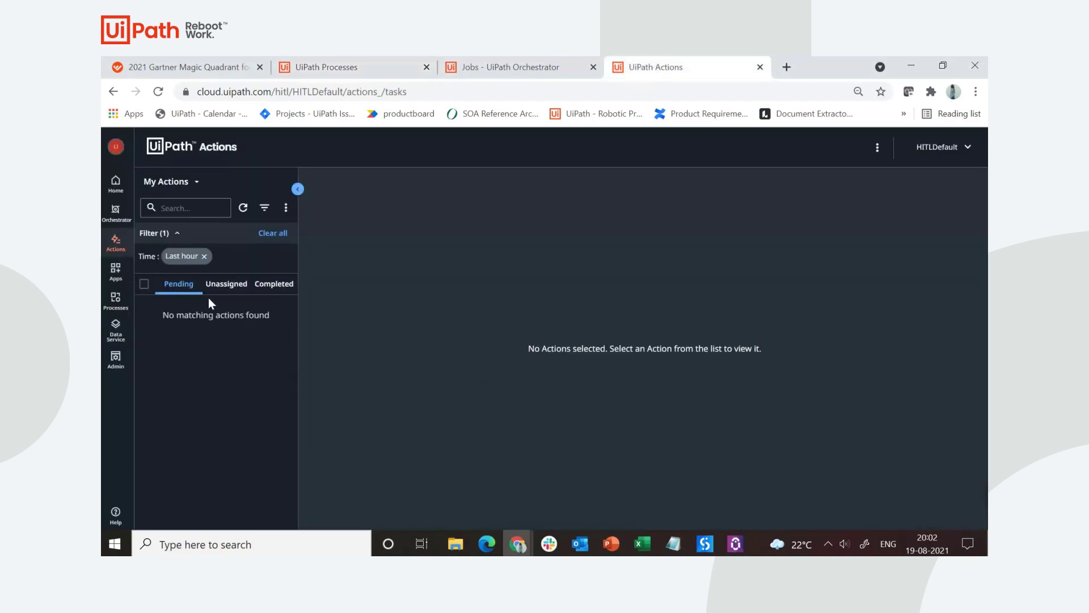
{"action": "left_click", "coordinate": [225, 289]}
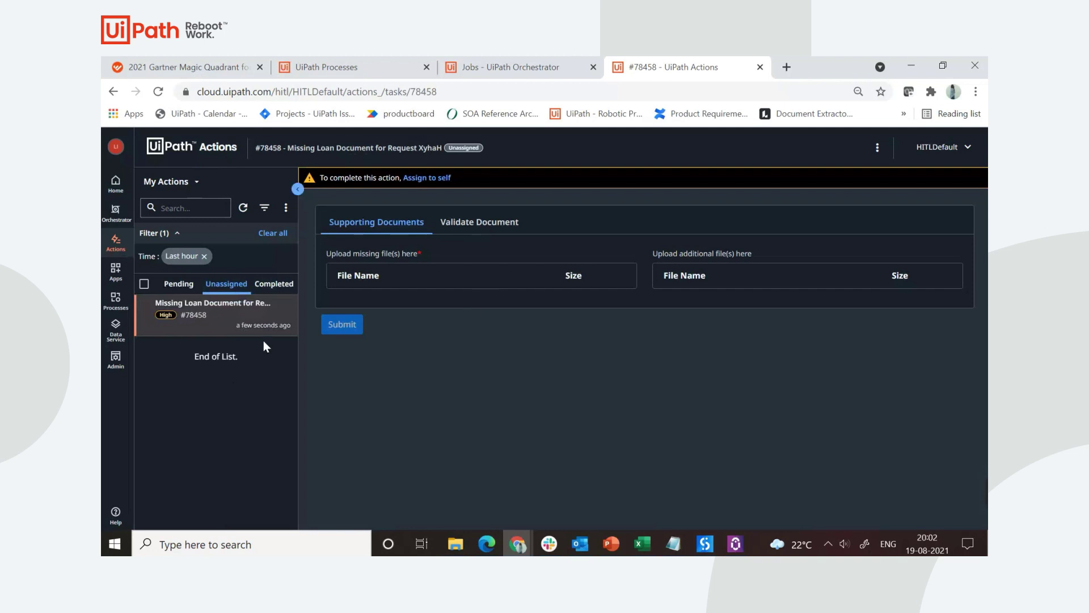
{"action": "left_click", "coordinate": [435, 178]}
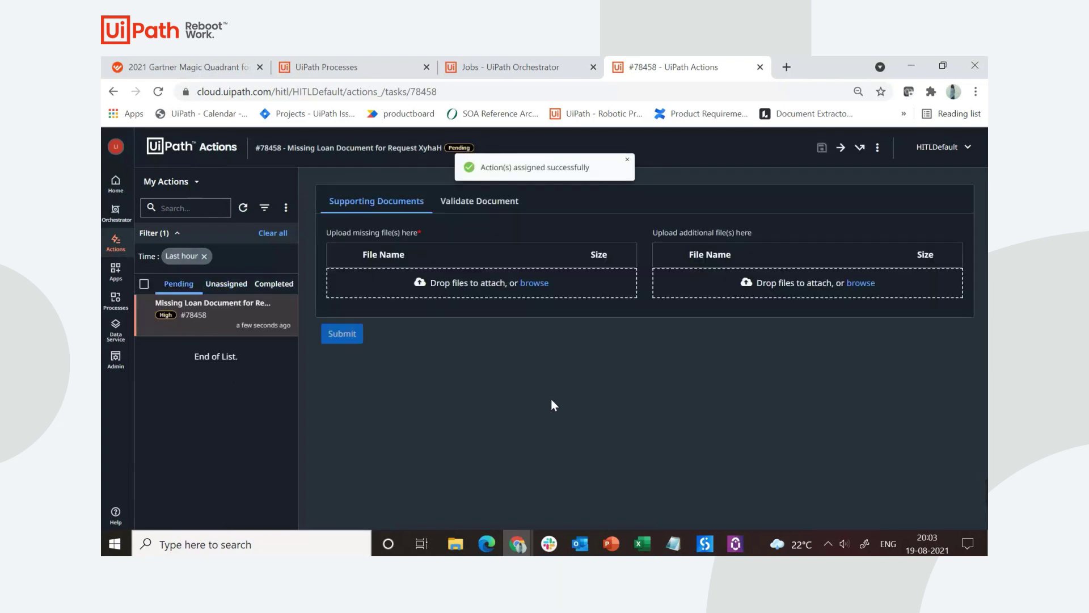
Attach CreditStatement.pdf to task #78458, drop the duplicate upload, and submit.
{"action": "left_click", "coordinate": [533, 287]}
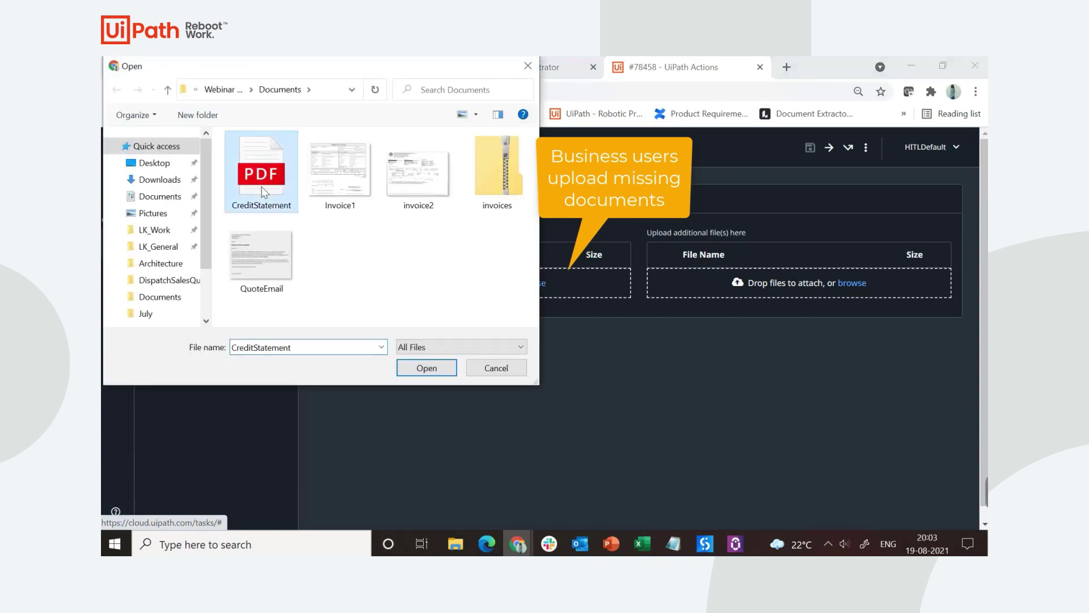
{"action": "double_click", "coordinate": [262, 186]}
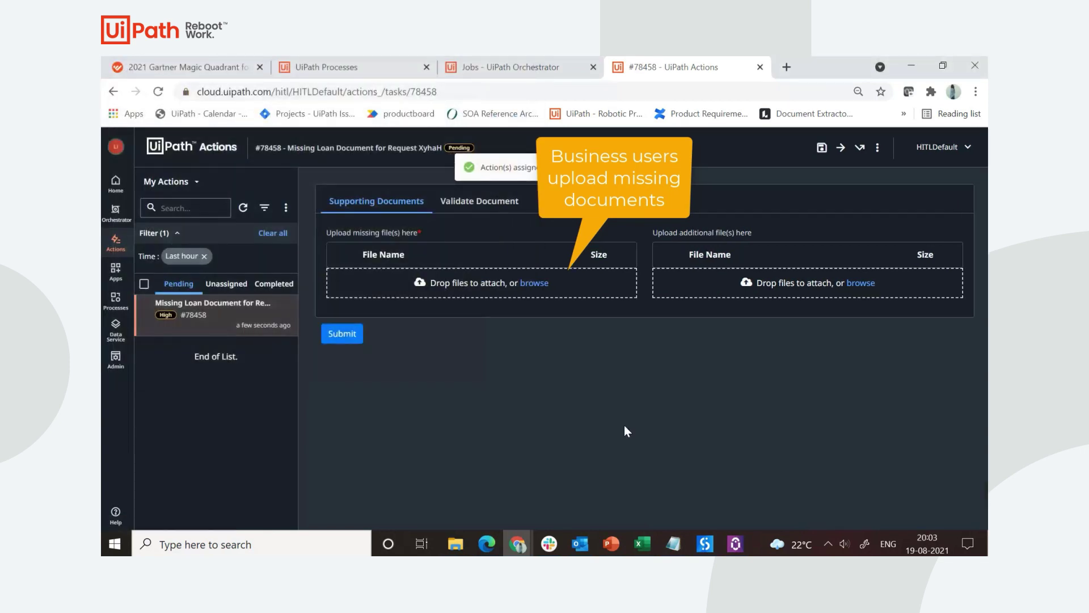
{"action": "left_click", "coordinate": [531, 284]}
{"action": "double_click", "coordinate": [248, 189]}
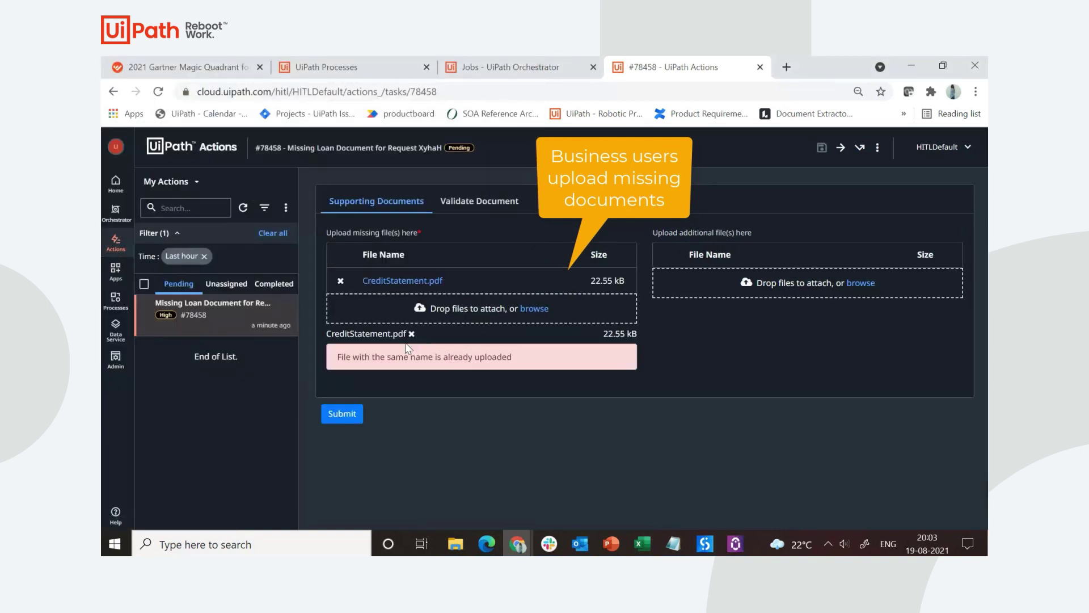
{"action": "left_click", "coordinate": [412, 334]}
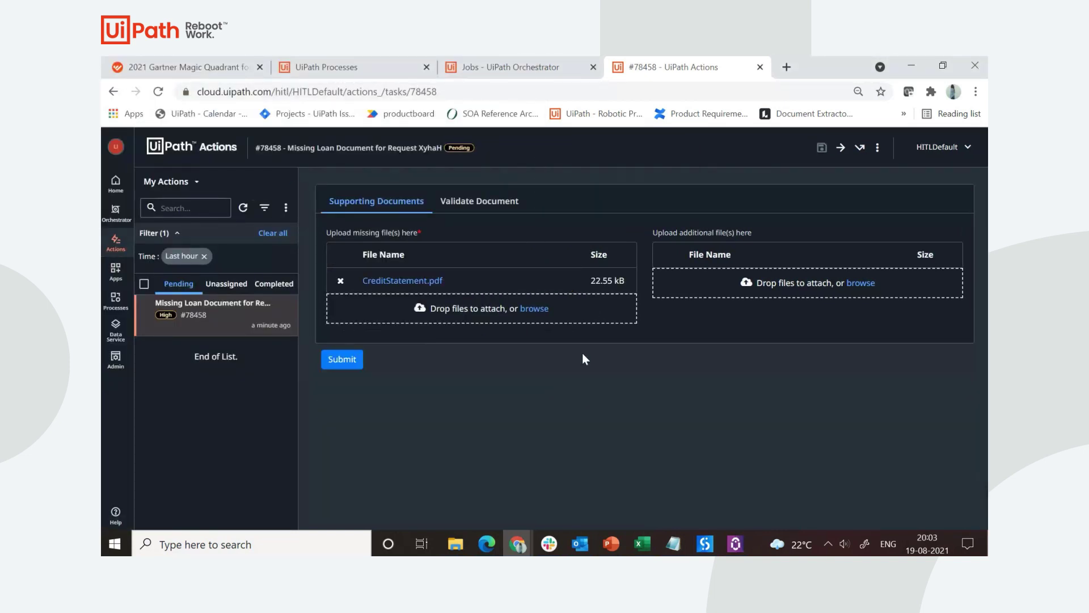
{"action": "left_click", "coordinate": [343, 360]}
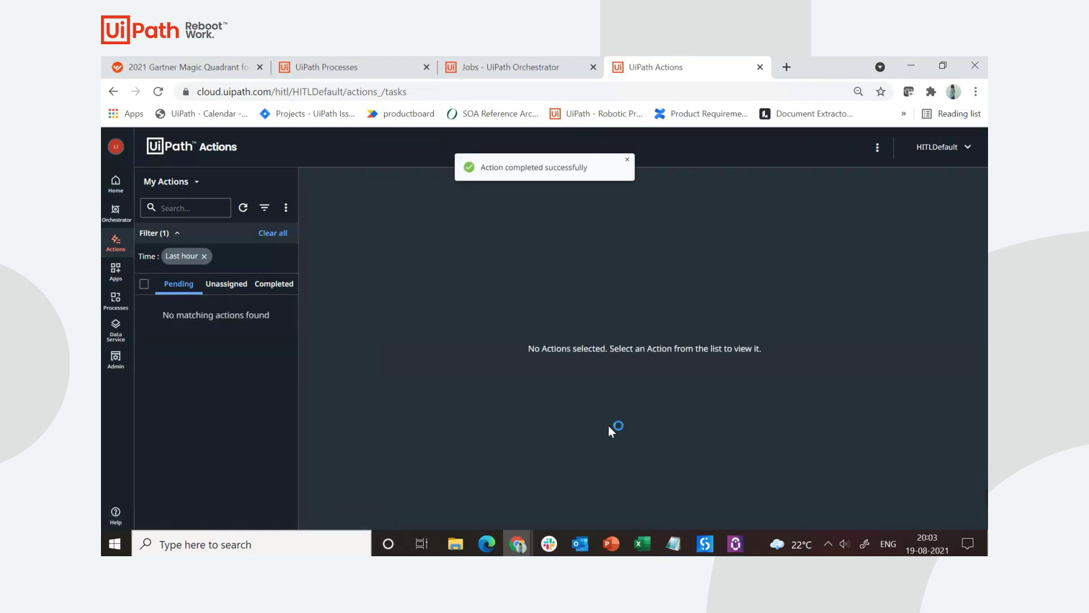
Refresh recent runs until Loan Documents via Agent shows Running again.
{"action": "left_click", "coordinate": [362, 59]}
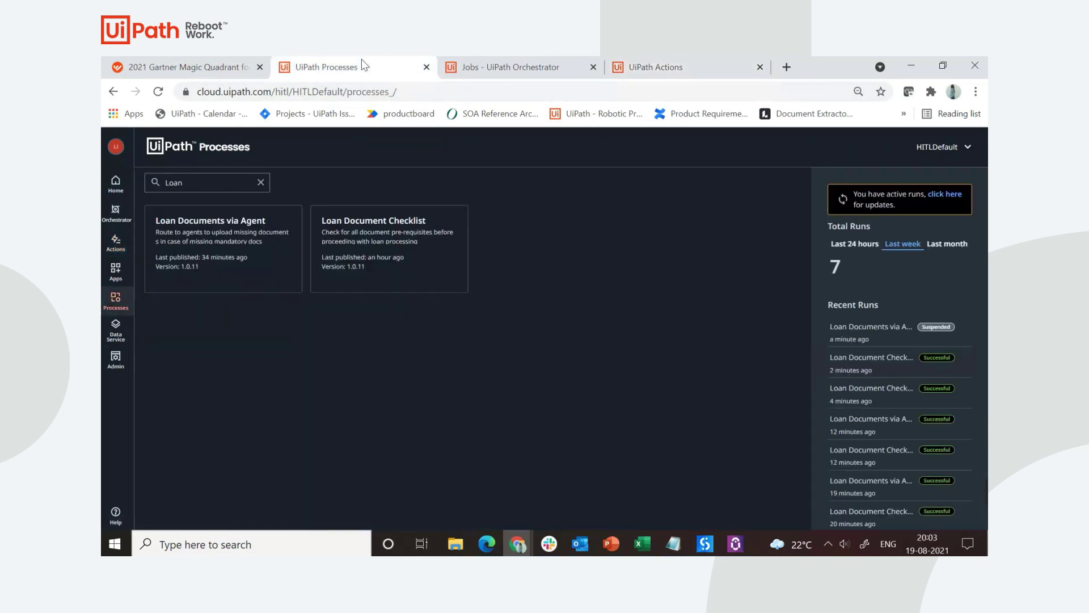
{"action": "left_click", "coordinate": [948, 195]}
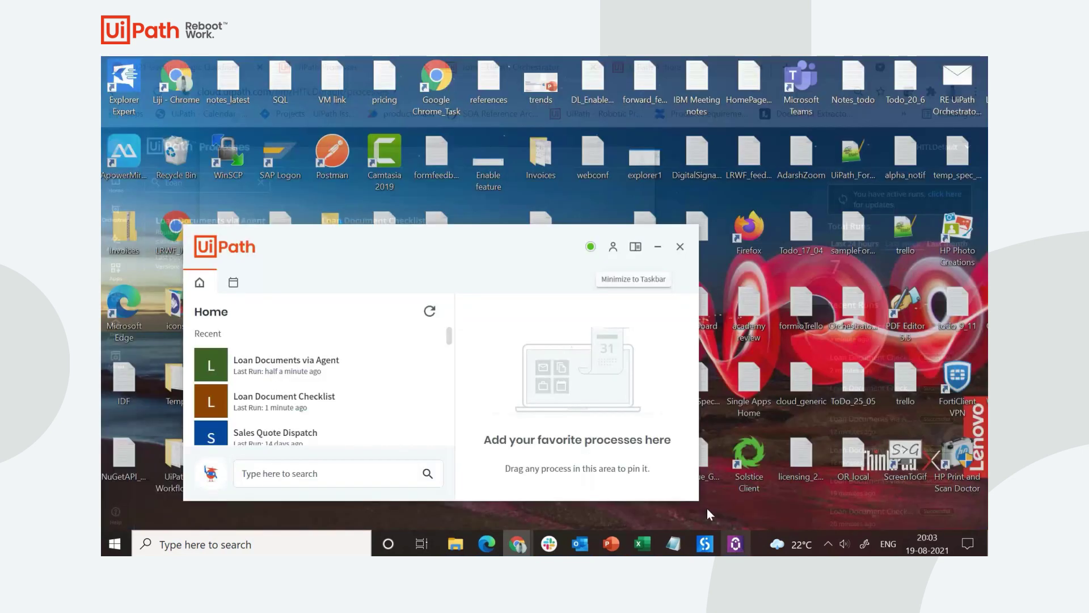
{"action": "left_click", "coordinate": [707, 508]}
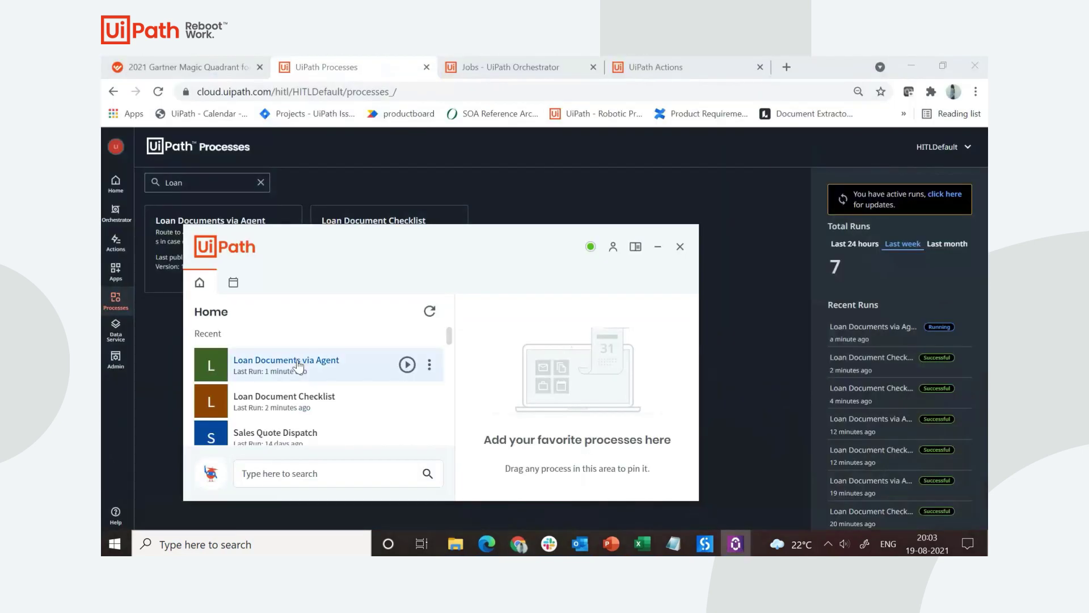
{"action": "left_click", "coordinate": [744, 325]}
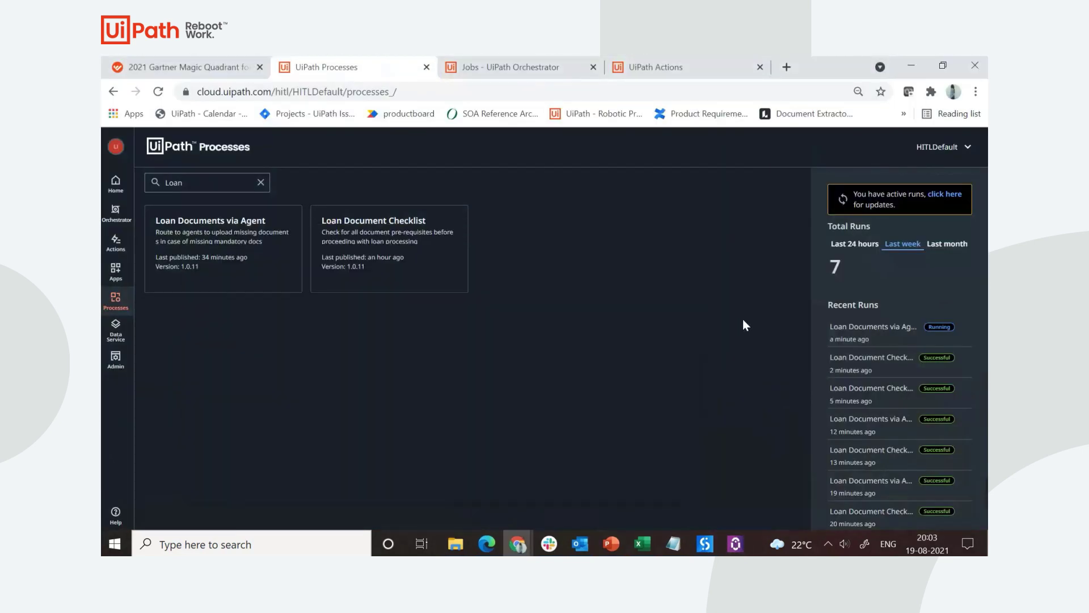
{"action": "left_click", "coordinate": [938, 200]}
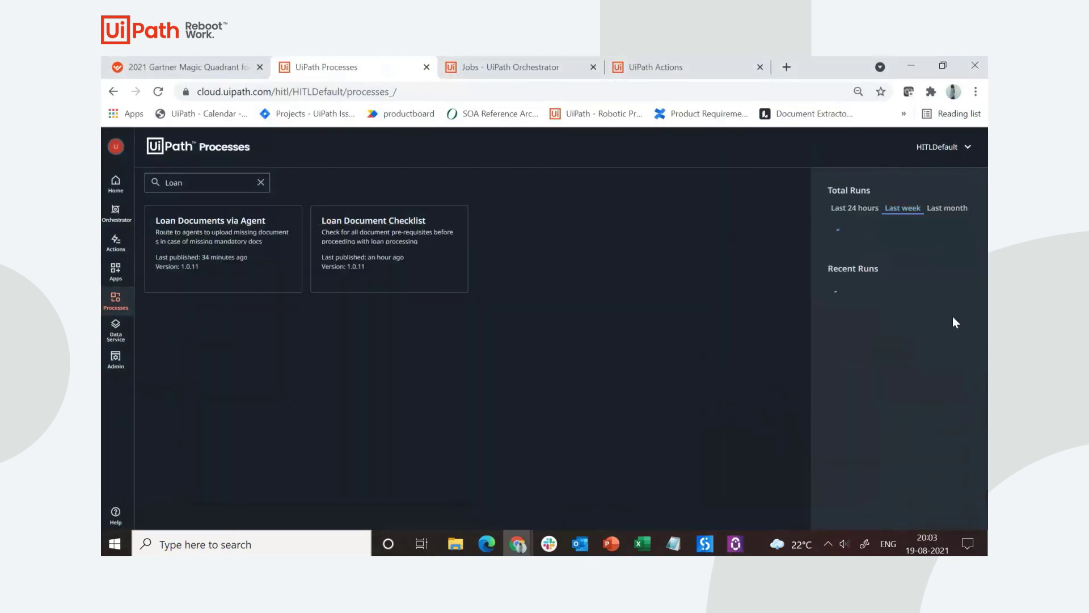
Open View logs for the top Loan Documents via Agent run.
{"action": "left_click", "coordinate": [964, 333]}
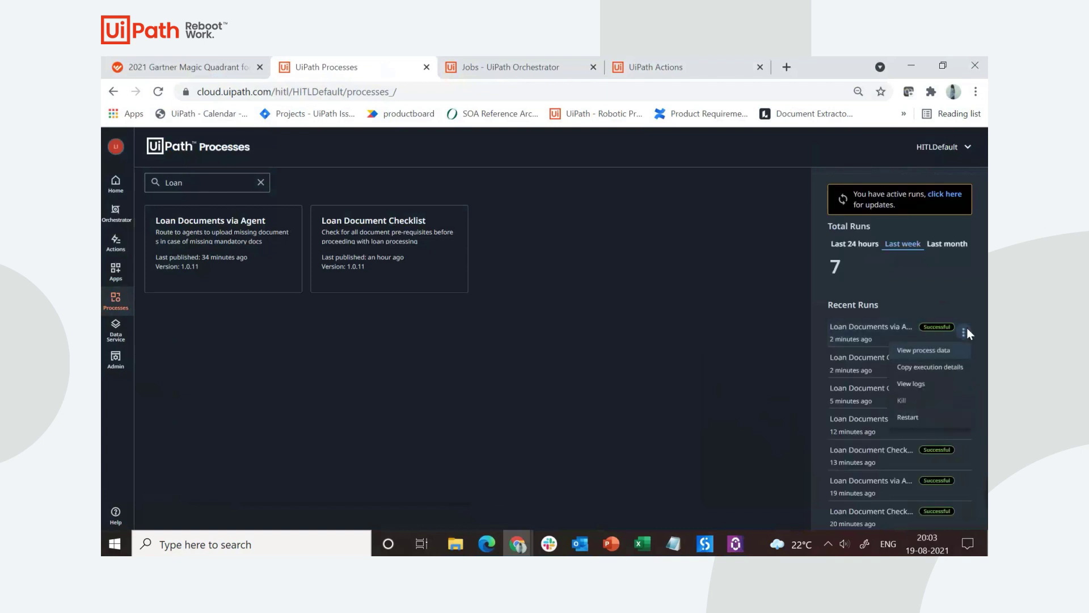
{"action": "left_click", "coordinate": [940, 385]}
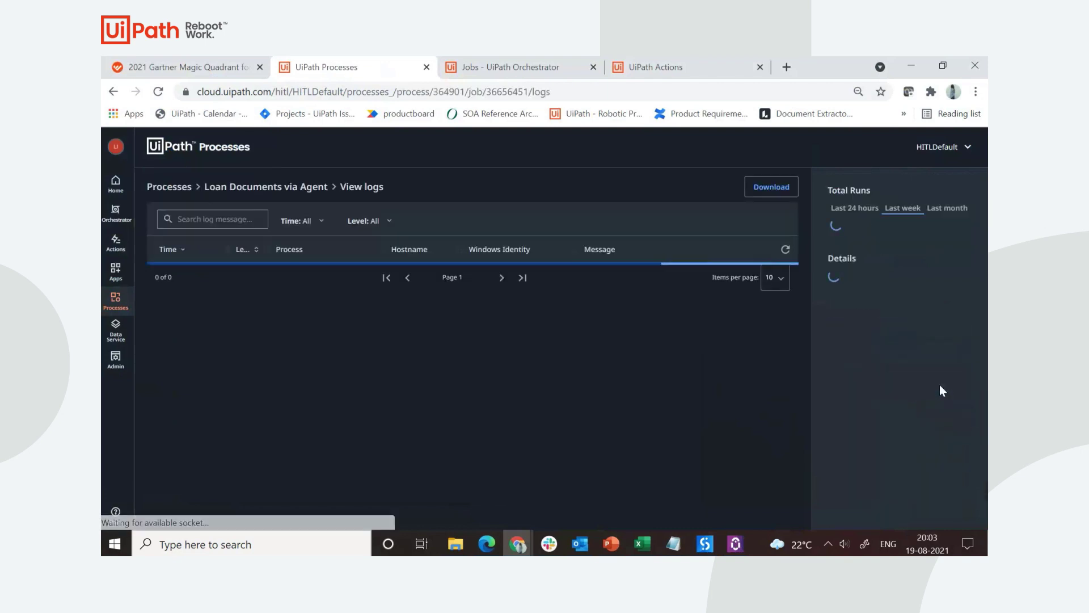